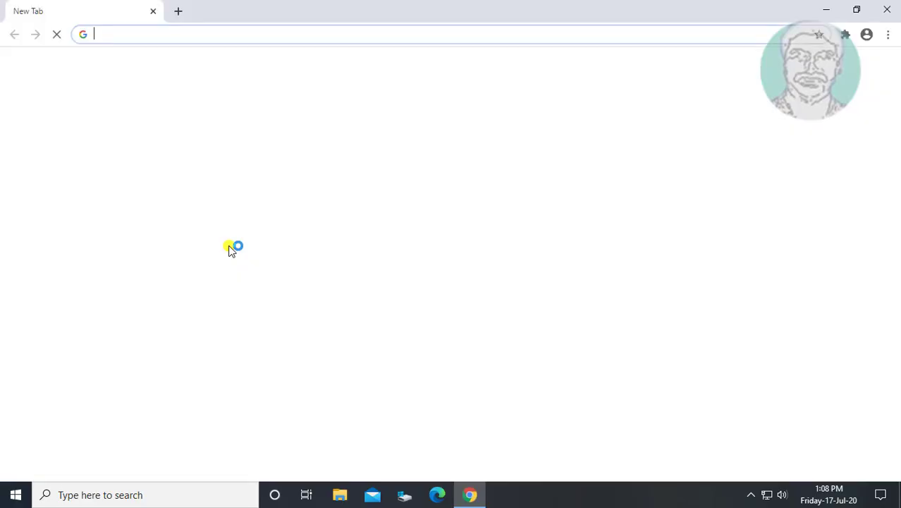
Search Google for 'driver booster' and scroll down to the iobit.com result.
{"action": "type", "text": "dr"}
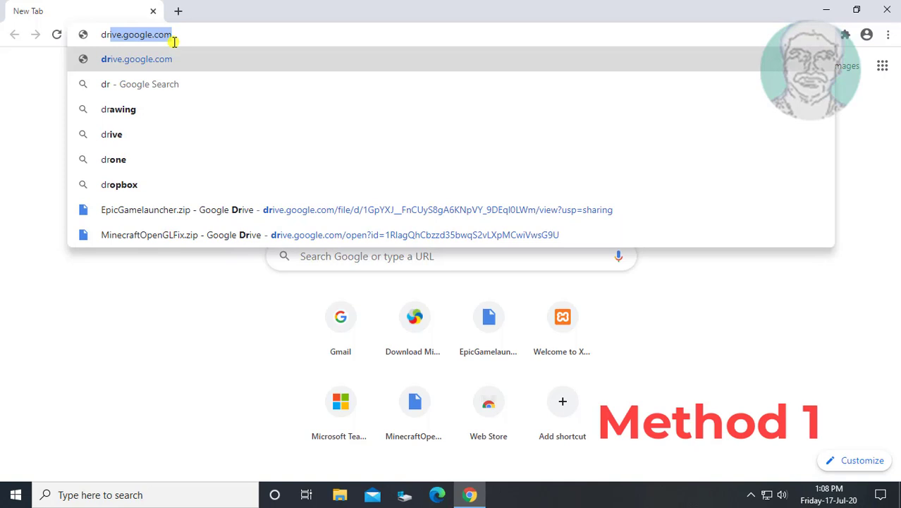
{"action": "type", "text": "iver"}
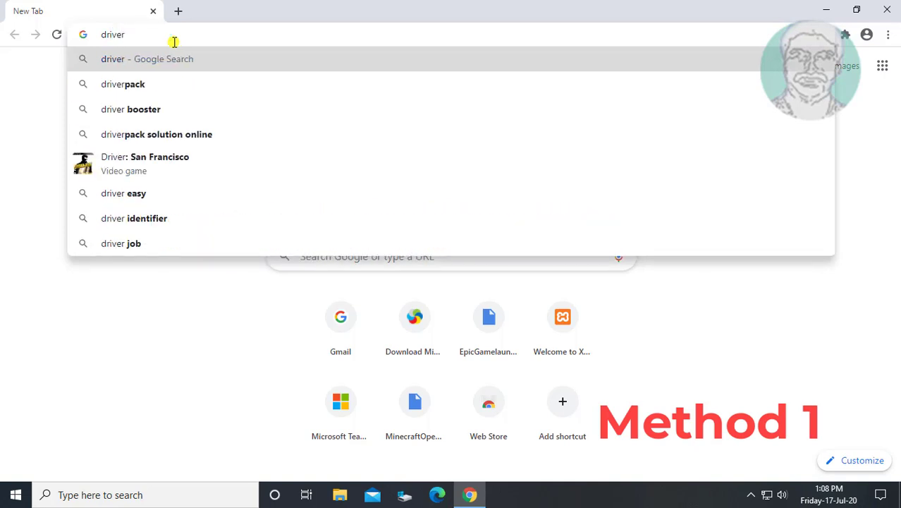
{"action": "type", "text": " booster"}
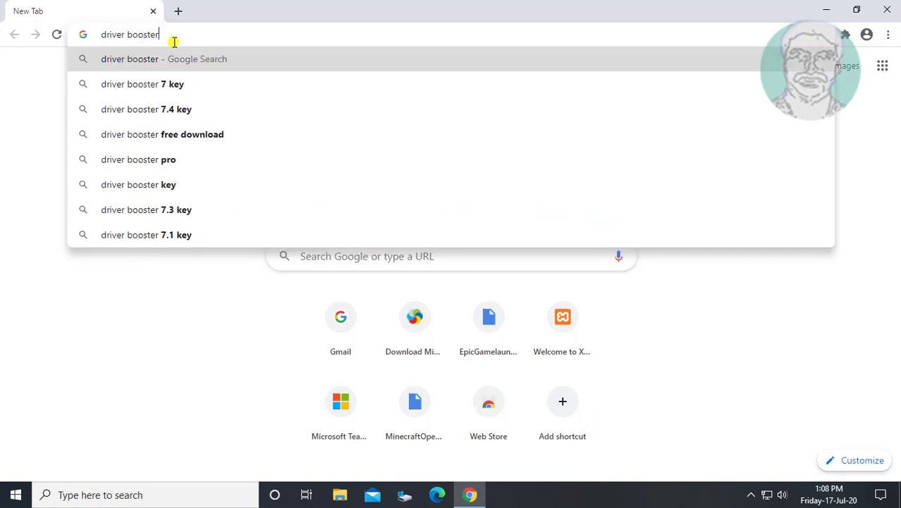
{"action": "key", "text": "Return"}
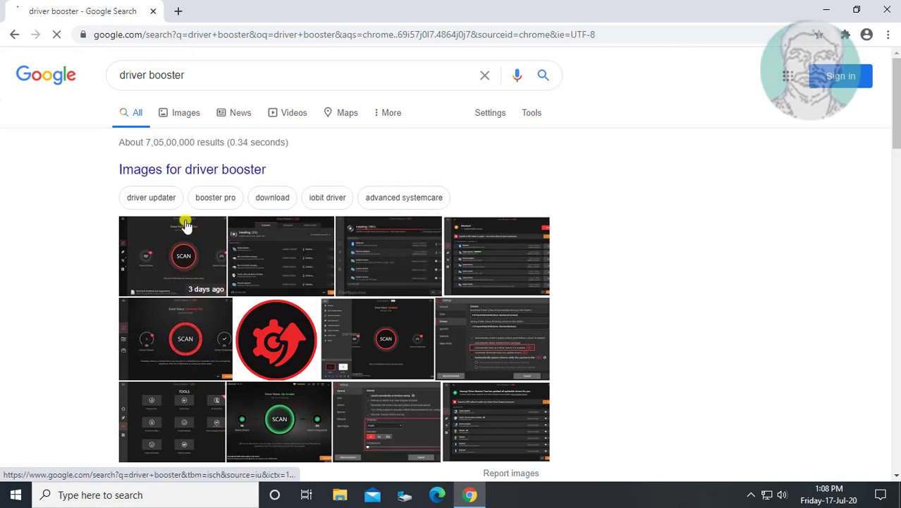
{"action": "scroll", "coordinate": [212, 253], "scroll_direction": "down", "scroll_amount": 3}
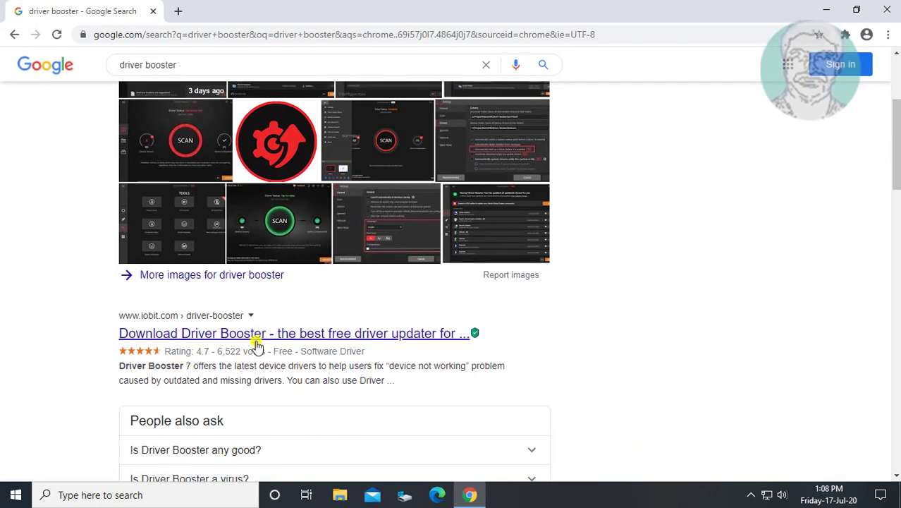
Download the free Driver Booster installer from iobit.com, keep the file and launch it.
{"action": "left_click", "coordinate": [268, 339]}
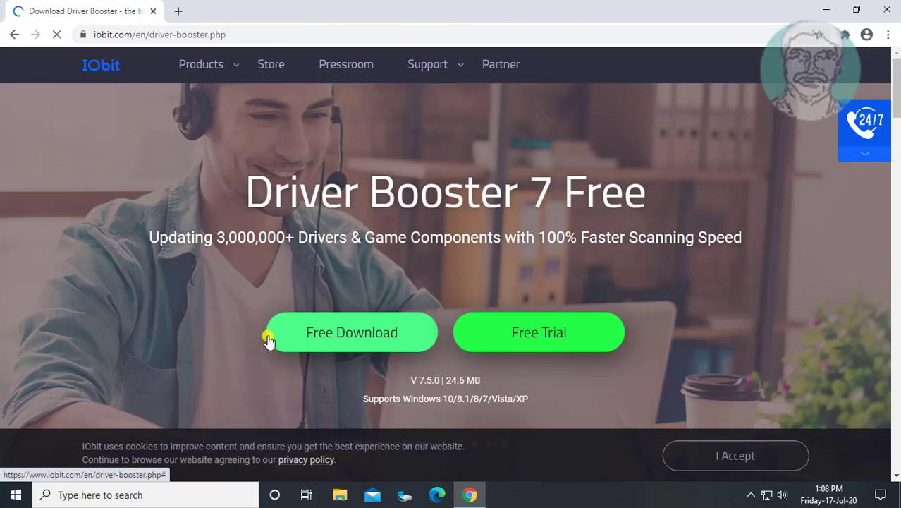
{"action": "left_click", "coordinate": [337, 334]}
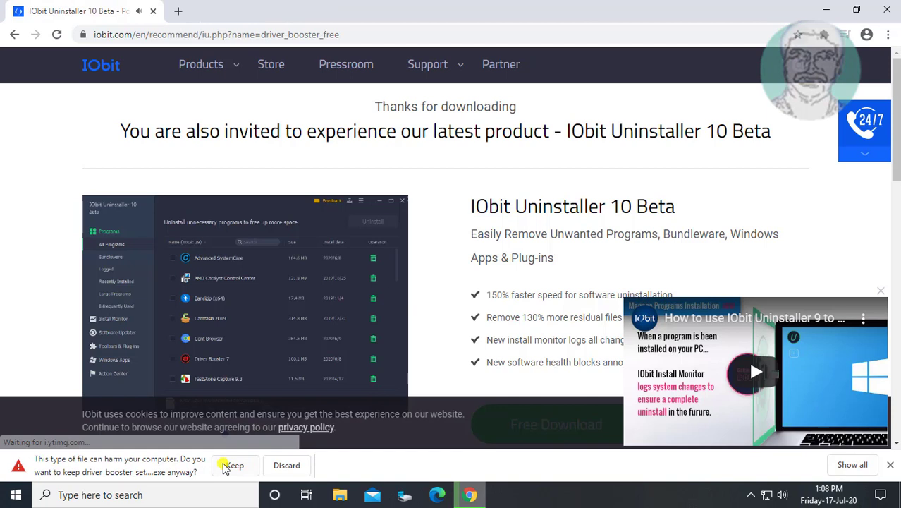
{"action": "left_click", "coordinate": [224, 466]}
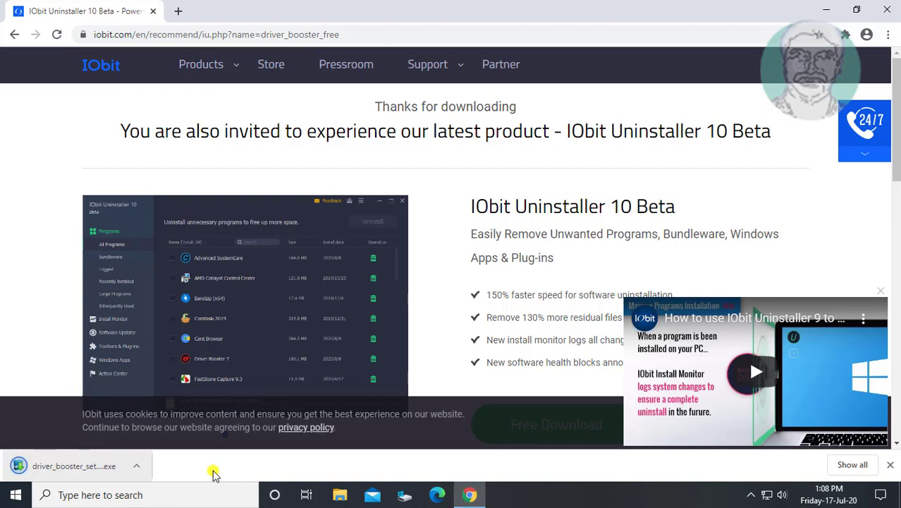
{"action": "left_click", "coordinate": [71, 467]}
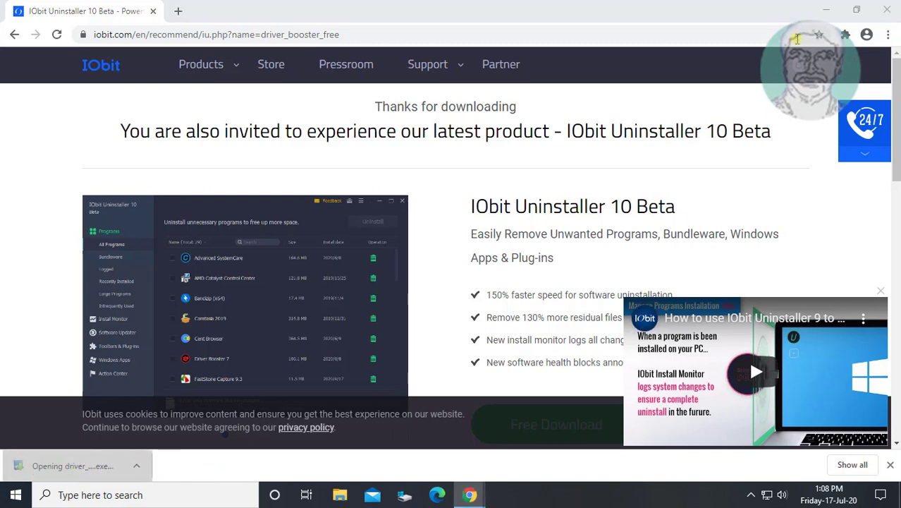
{"action": "left_click", "coordinate": [825, 10]}
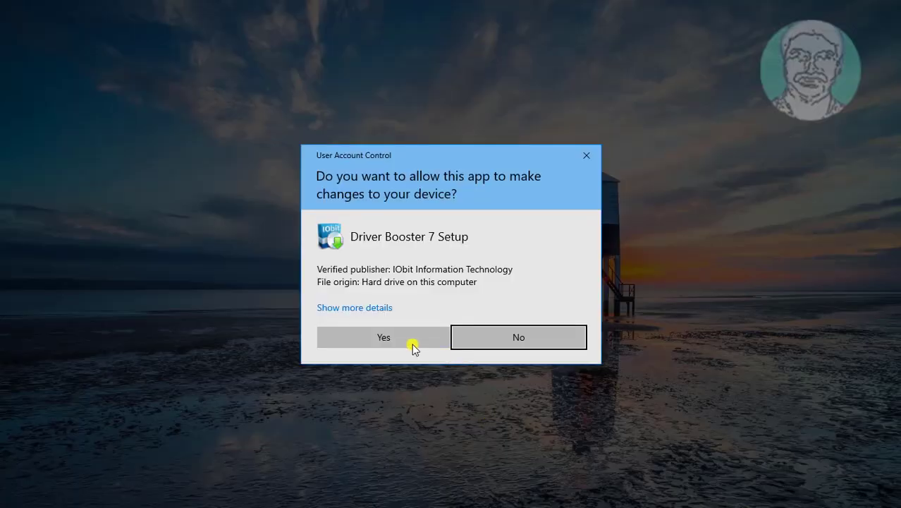
Approve the UAC prompt and install Driver Booster 7.5.0, declining the Waterfox and newsletter offers.
{"action": "left_click", "coordinate": [411, 344]}
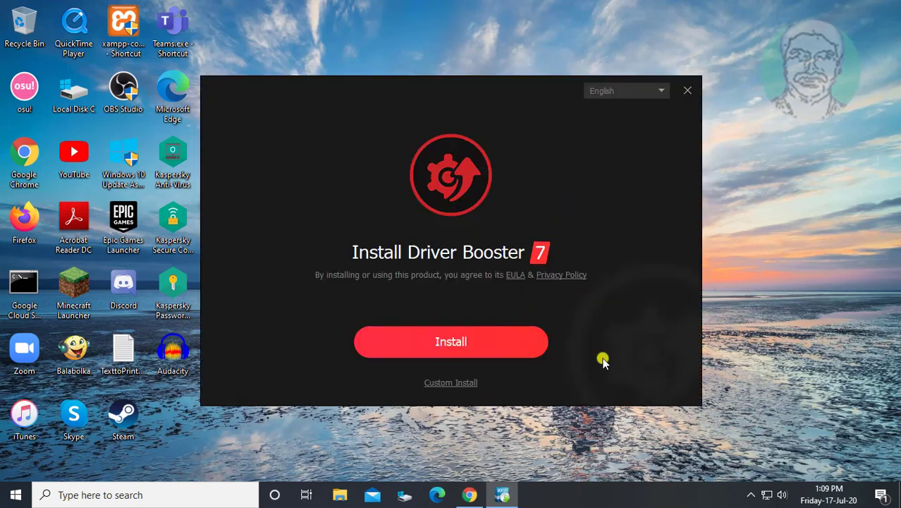
{"action": "left_click", "coordinate": [473, 343]}
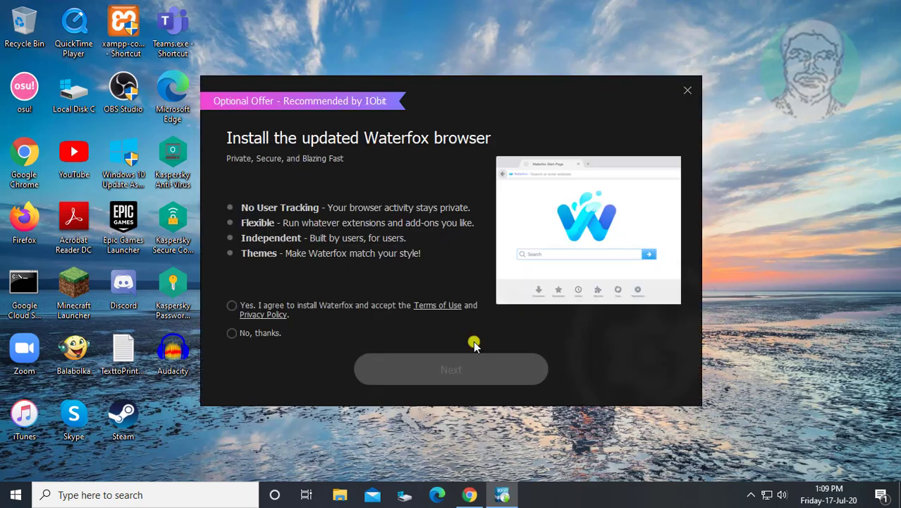
{"action": "left_click", "coordinate": [234, 335]}
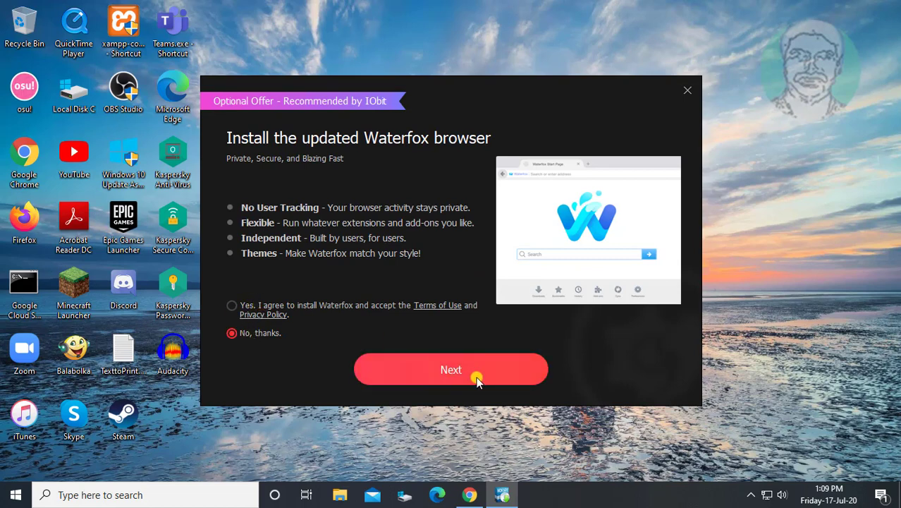
{"action": "left_click", "coordinate": [428, 368]}
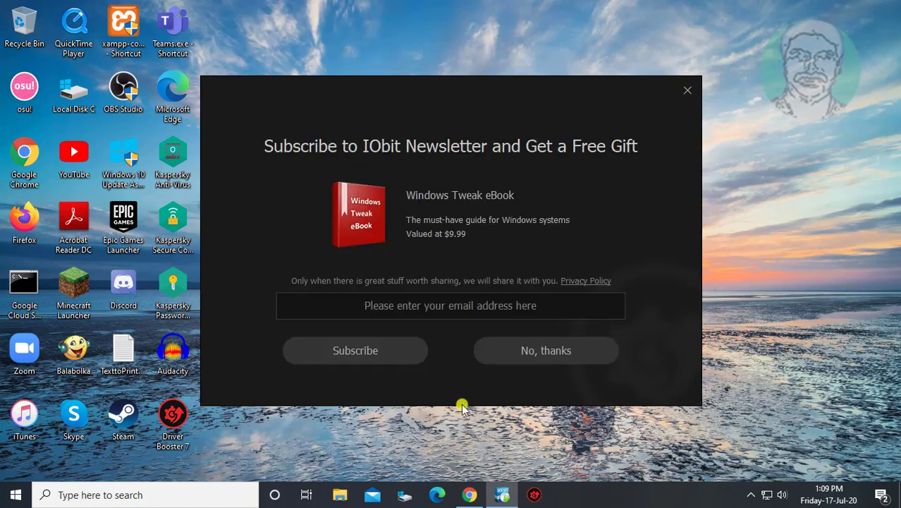
{"action": "left_click", "coordinate": [533, 360]}
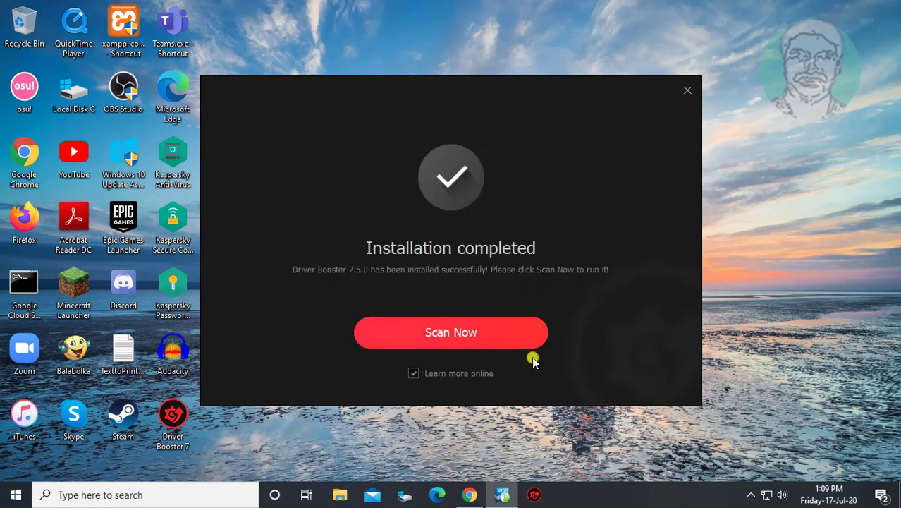
Run the Driver Booster scan, dismiss the 'Hooray!' update summary, and close the program.
{"action": "left_click", "coordinate": [488, 337]}
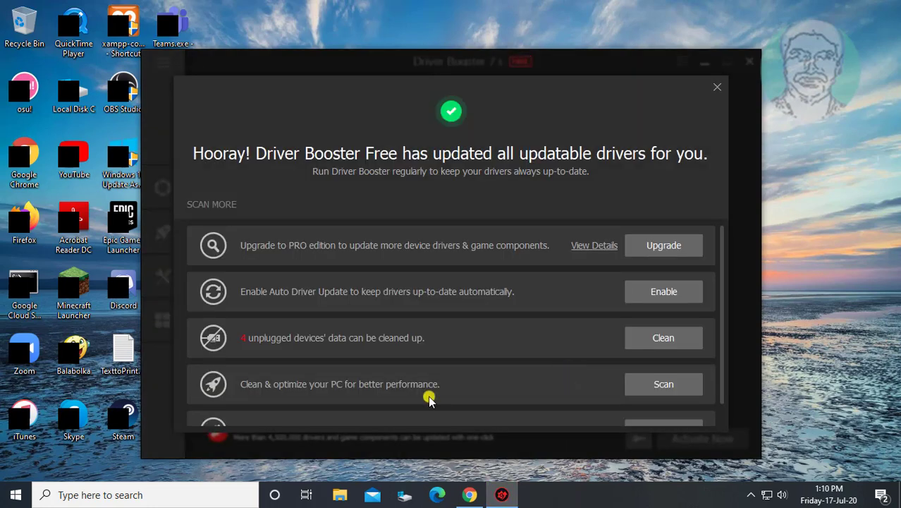
{"action": "left_click", "coordinate": [717, 86]}
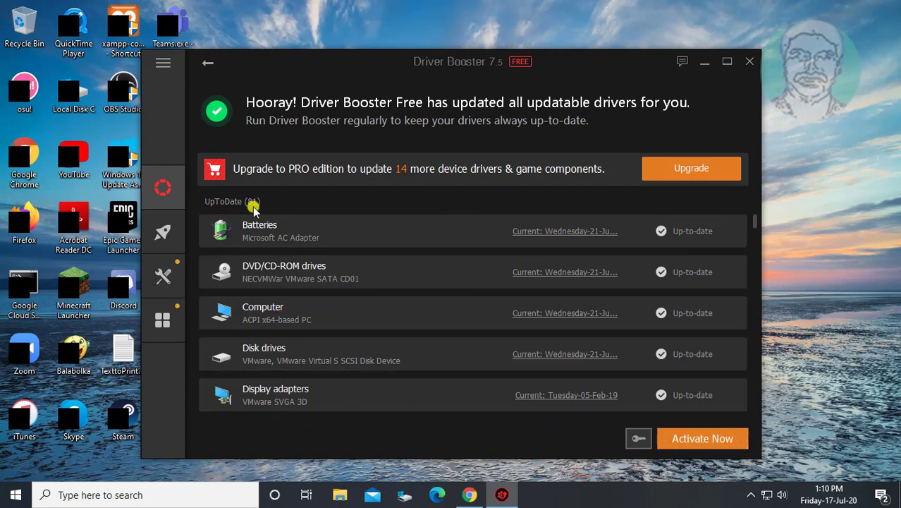
{"action": "left_click", "coordinate": [750, 63]}
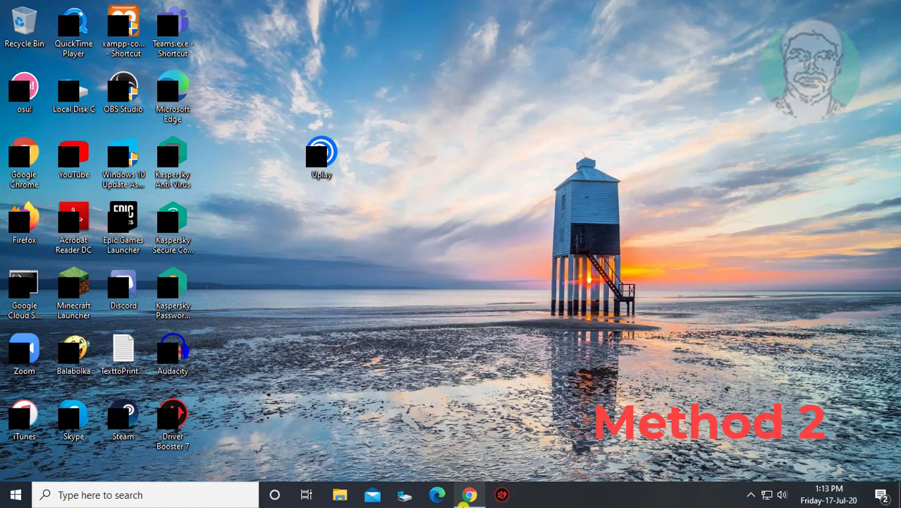
Restore Chrome and search 'valkun-1.dll download' in a new tab, scrolling to the DLL-files.com result.
{"action": "left_click", "coordinate": [468, 496]}
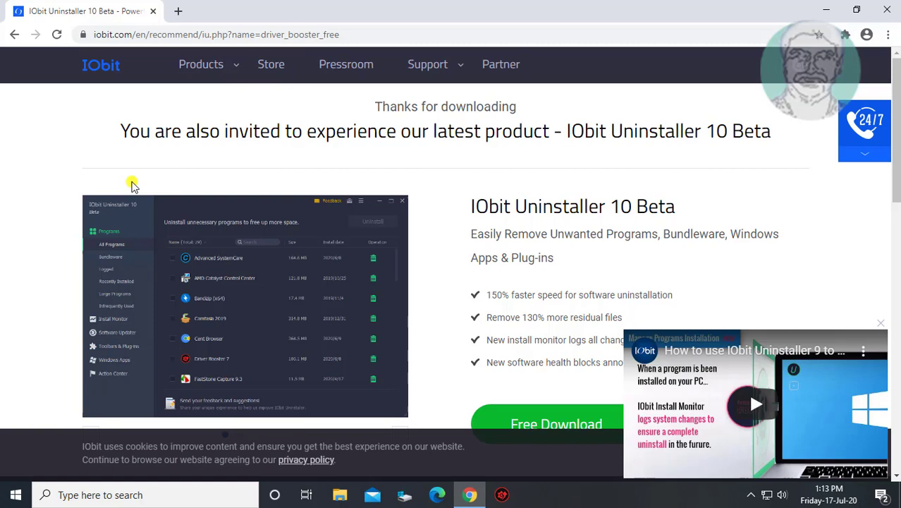
{"action": "left_click", "coordinate": [175, 12]}
{"action": "left_click", "coordinate": [179, 32]}
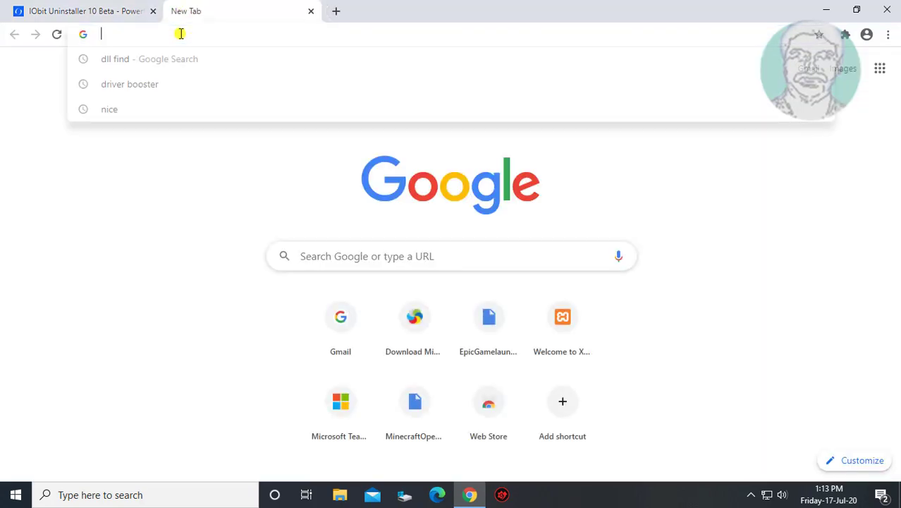
{"action": "type", "text": "valkun"}
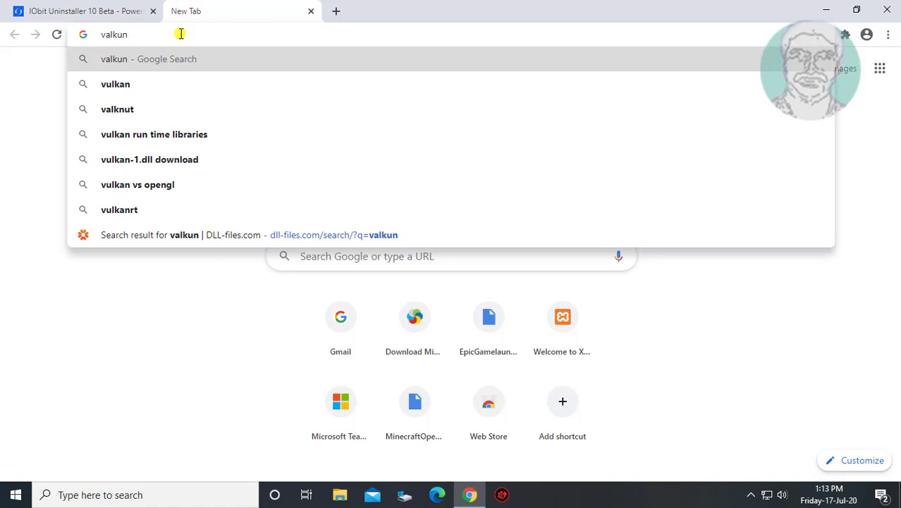
{"action": "type", "text": "-1."}
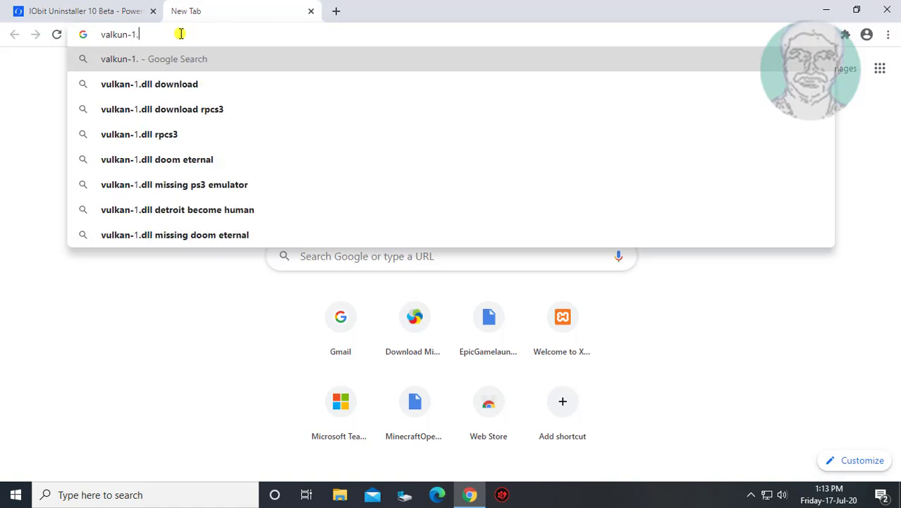
{"action": "type", "text": "dll download"}
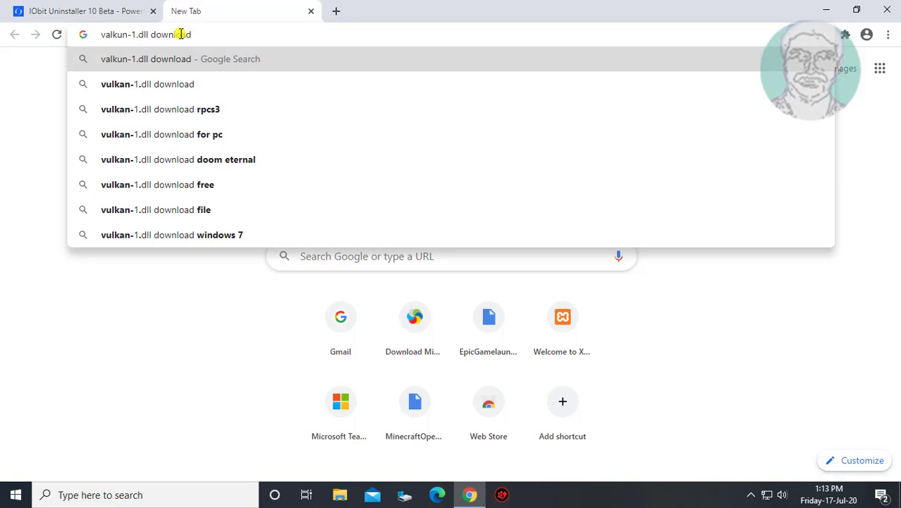
{"action": "key", "text": "Return"}
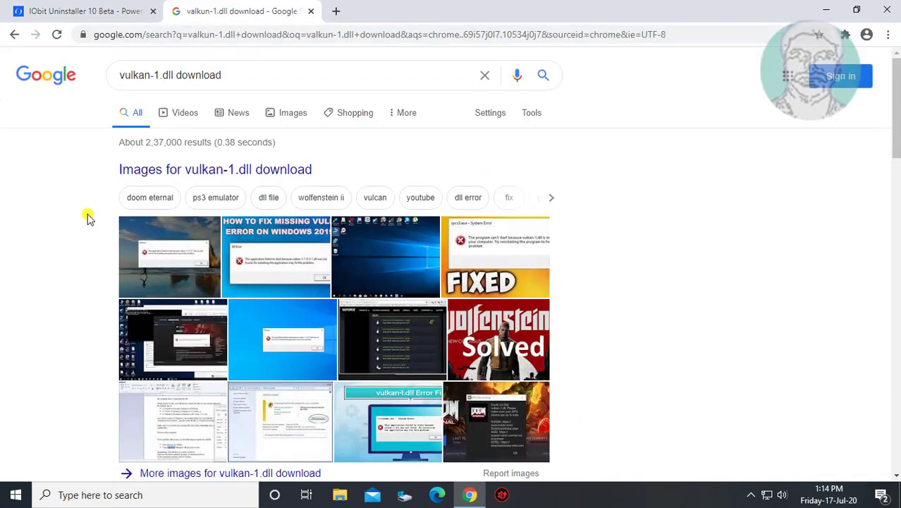
{"action": "scroll", "coordinate": [88, 218], "scroll_direction": "down", "scroll_amount": 5}
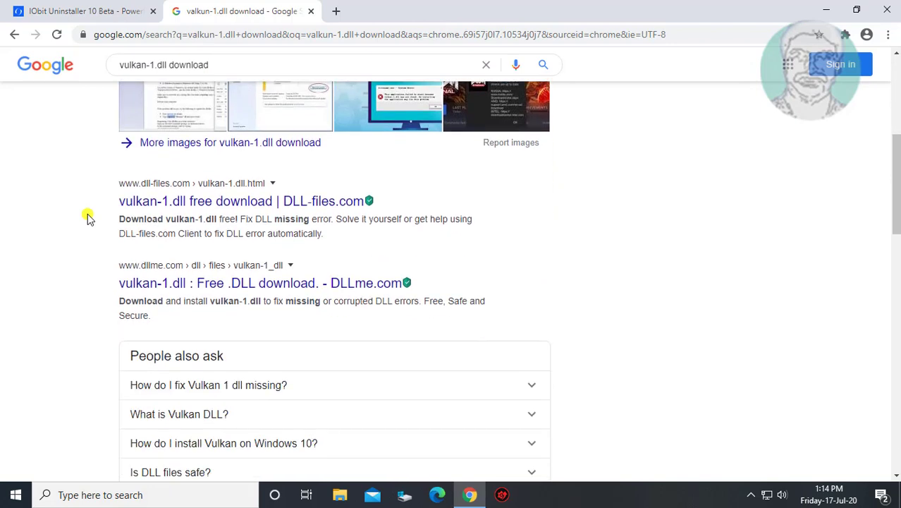
Download the 64-bit vulkan-1.dll 1.1.126.0 zip from DLL-files.com and open it.
{"action": "left_click", "coordinate": [225, 201]}
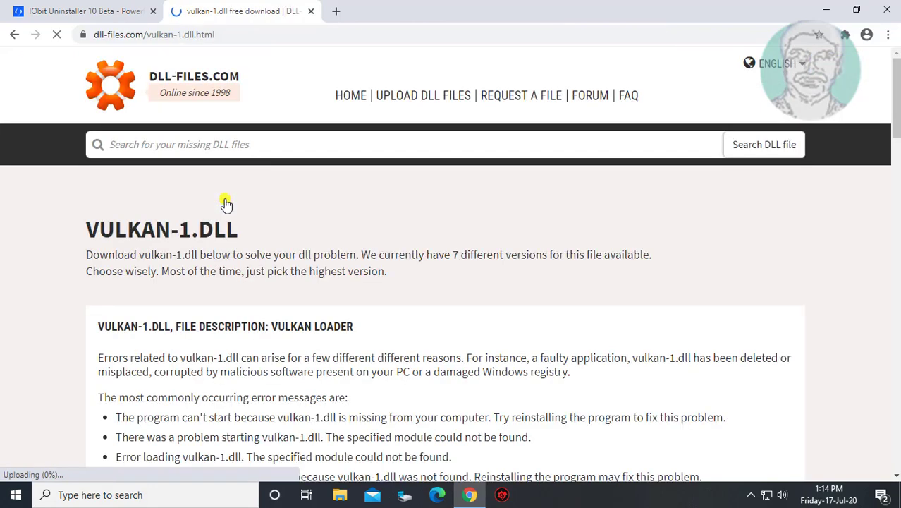
{"action": "scroll", "coordinate": [408, 294], "scroll_direction": "down", "scroll_amount": 5}
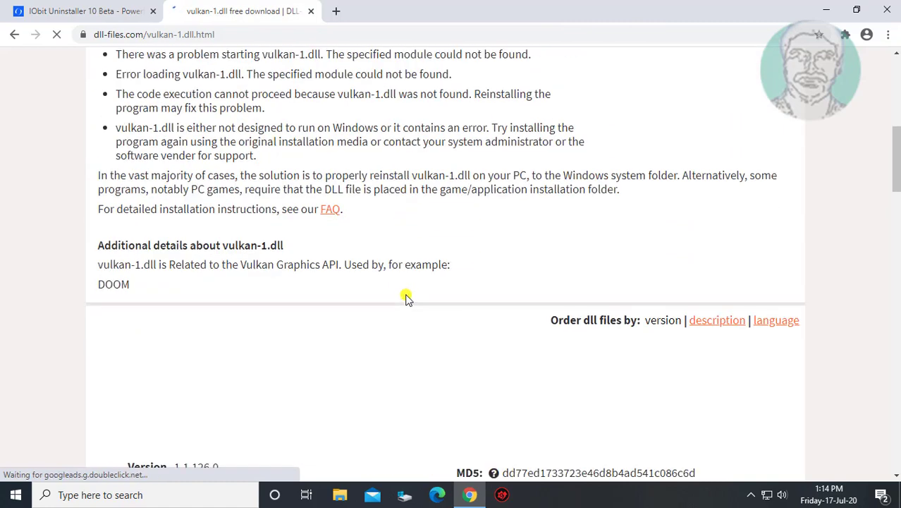
{"action": "scroll", "coordinate": [406, 297], "scroll_direction": "down", "scroll_amount": 4}
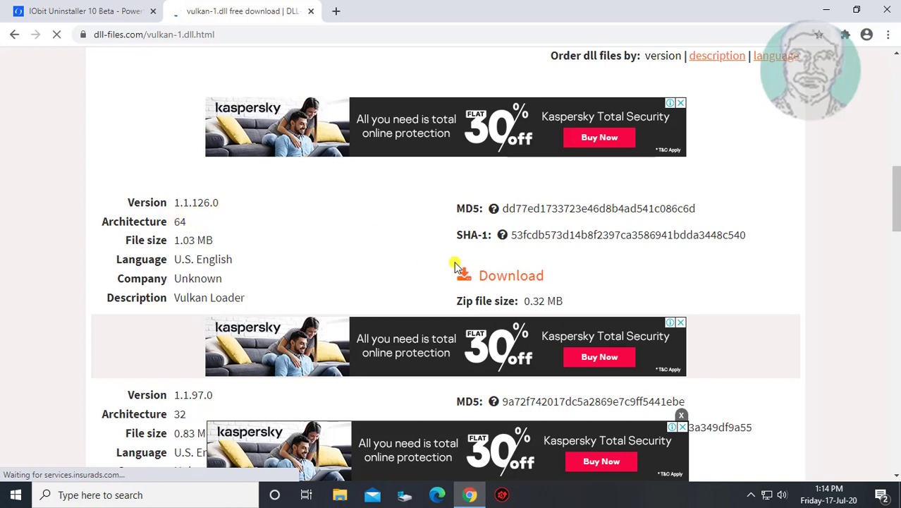
{"action": "left_click", "coordinate": [509, 276]}
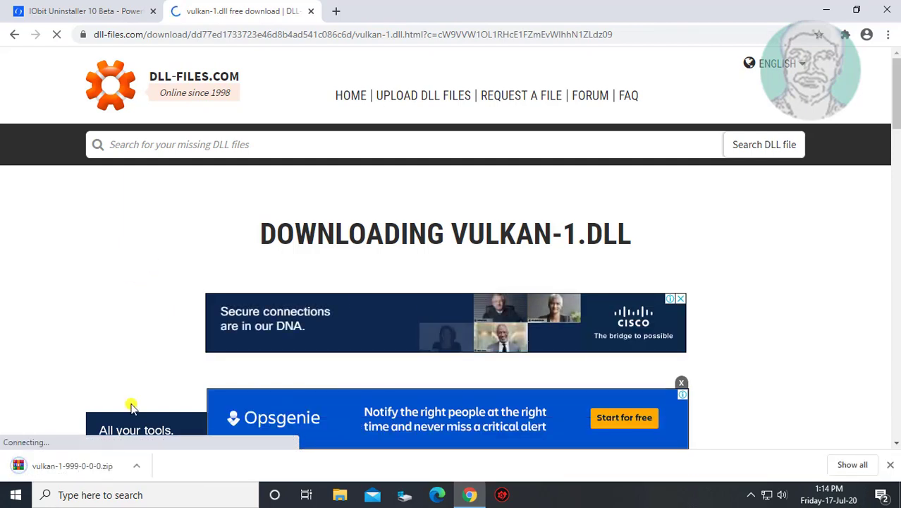
{"action": "left_click", "coordinate": [116, 469]}
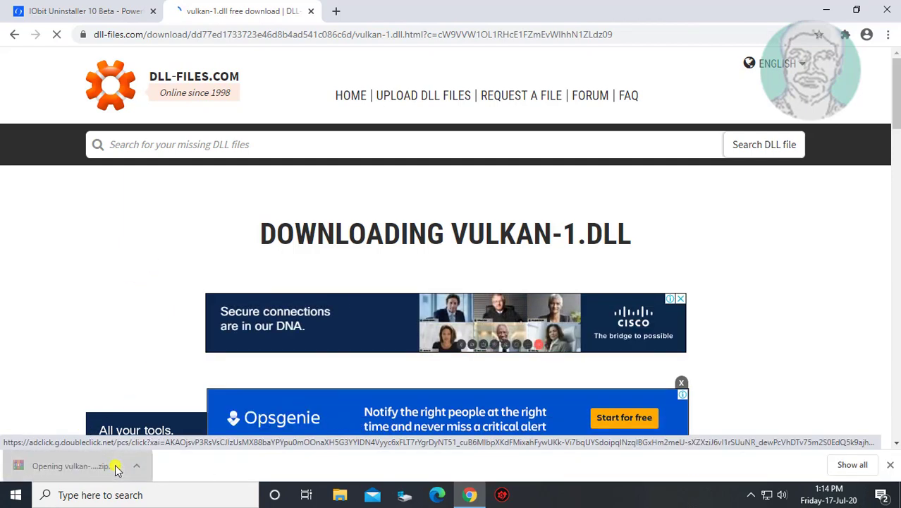
Dismiss the WinRAR licence reminder, extract vulkan-1-999-0-0-0.zip into Downloads, and close WinRAR.
{"action": "left_click", "coordinate": [827, 10]}
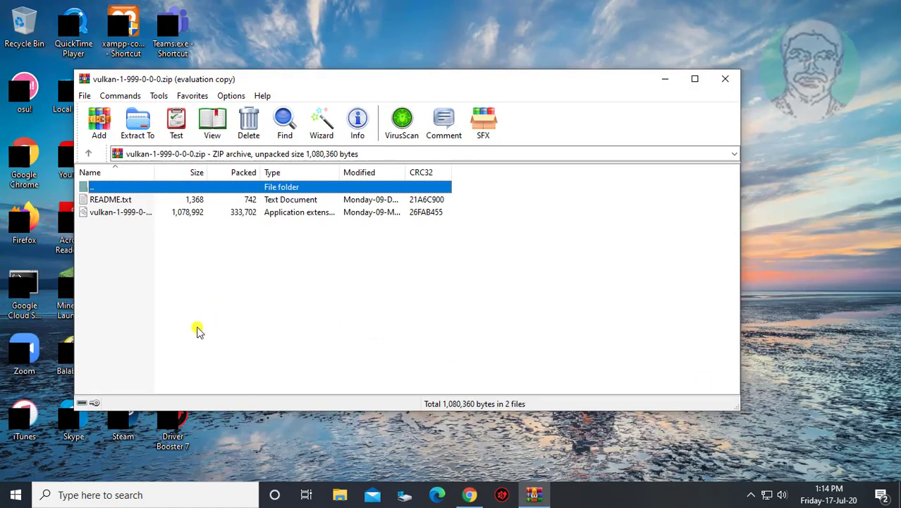
{"action": "left_click", "coordinate": [509, 191]}
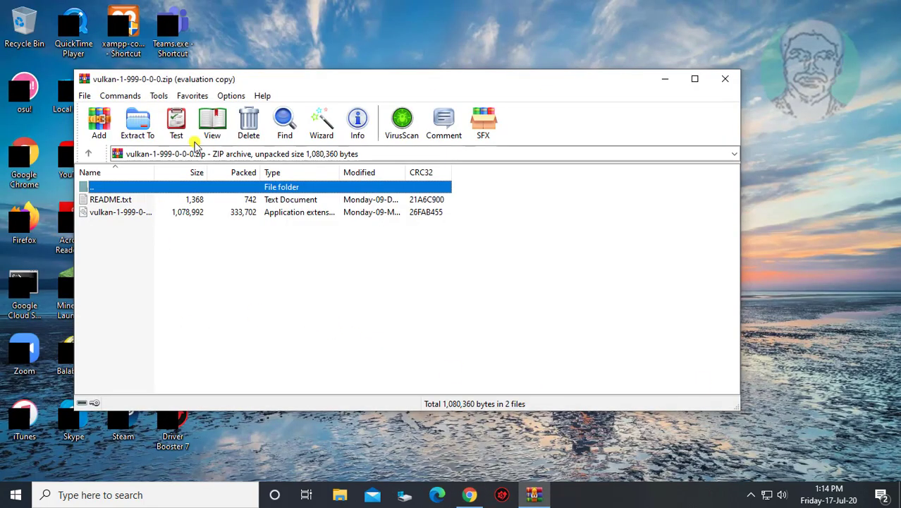
{"action": "left_click", "coordinate": [138, 122]}
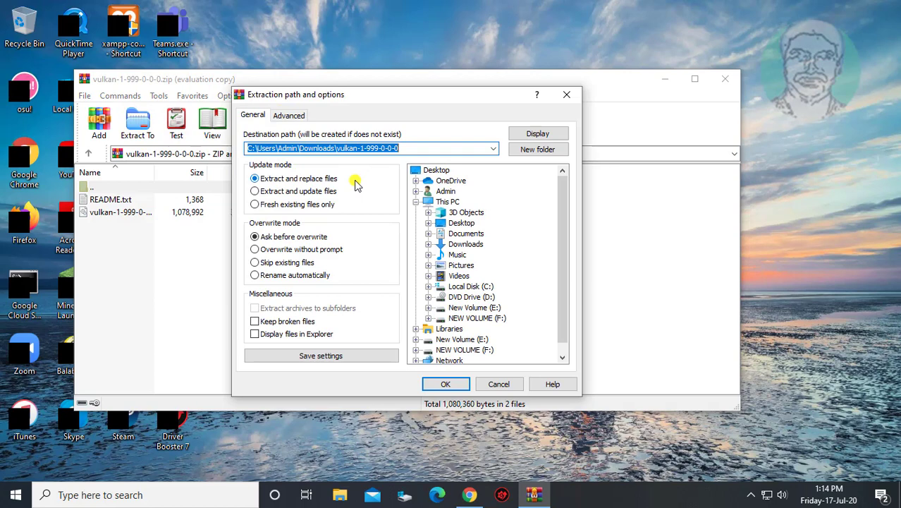
{"action": "left_click", "coordinate": [446, 385]}
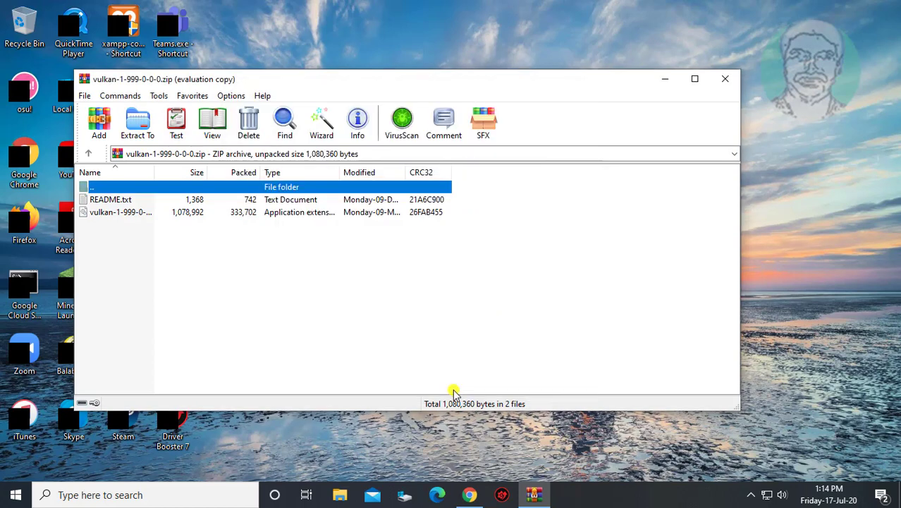
{"action": "left_click", "coordinate": [725, 78]}
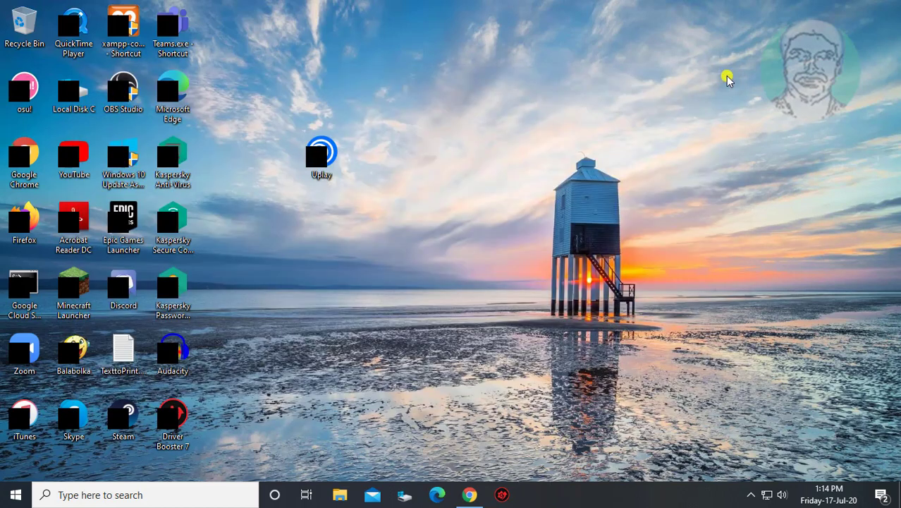
Copy vulkan-1-999-0-0-0.dll from the Downloads\vulkan-1-999-0-0-0 folder in File Explorer.
{"action": "left_click", "coordinate": [338, 494]}
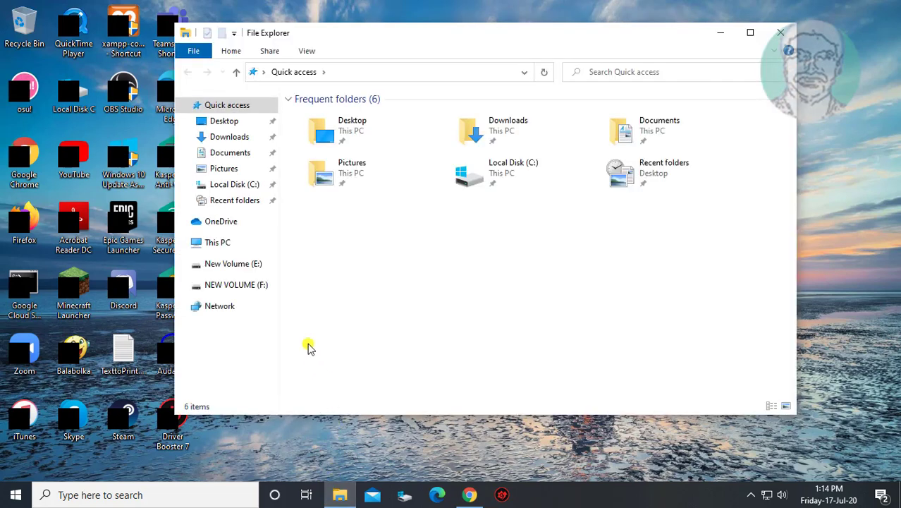
{"action": "left_click", "coordinate": [230, 136]}
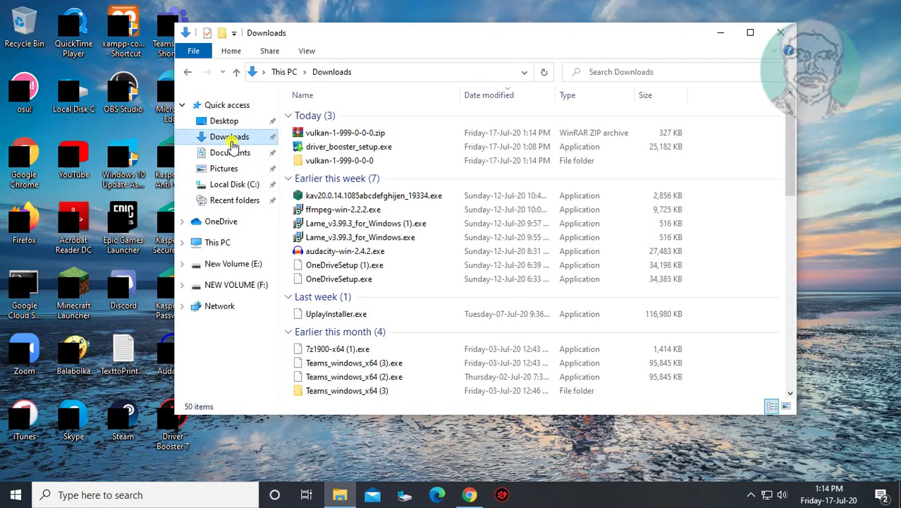
{"action": "double_click", "coordinate": [360, 161]}
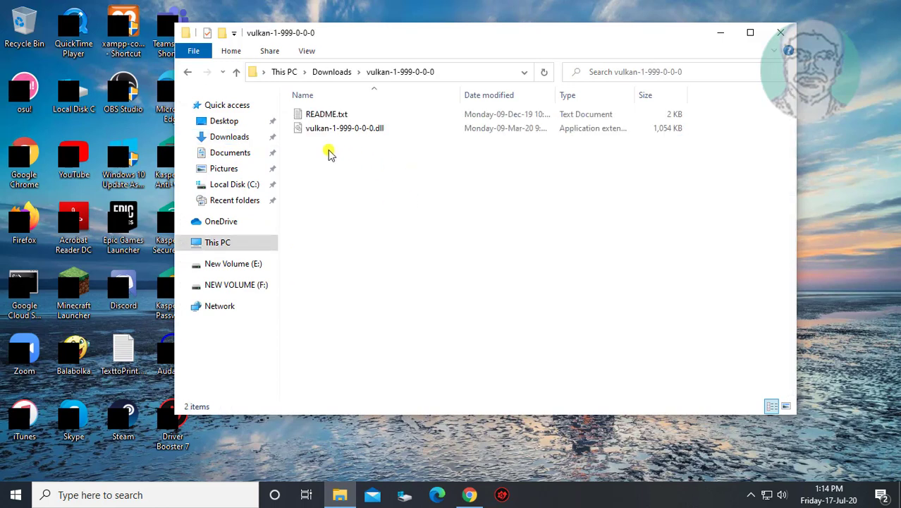
{"action": "left_click", "coordinate": [384, 129]}
{"action": "right_click", "coordinate": [377, 131]}
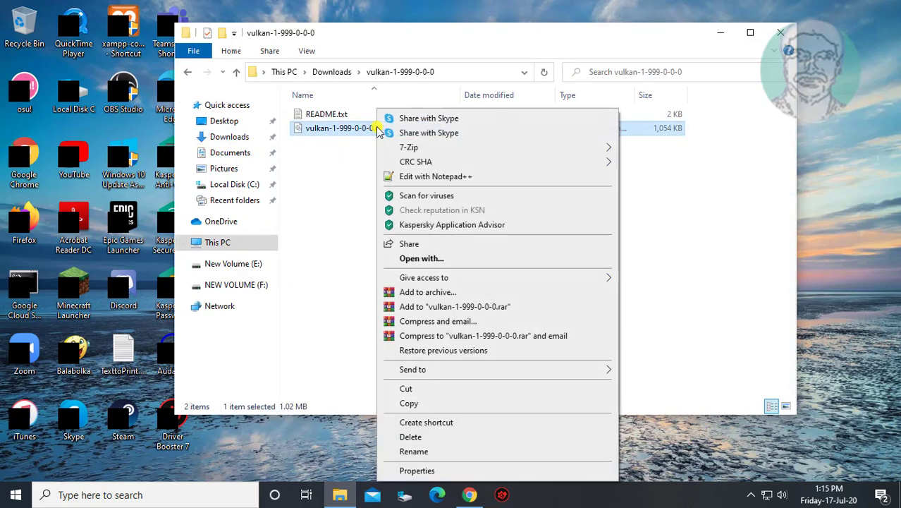
{"action": "left_click", "coordinate": [408, 403]}
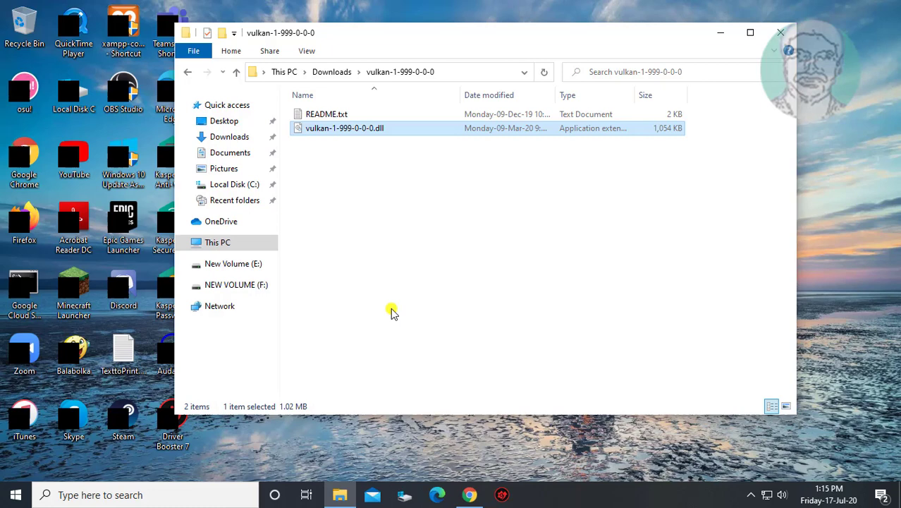
{"action": "left_click", "coordinate": [217, 243]}
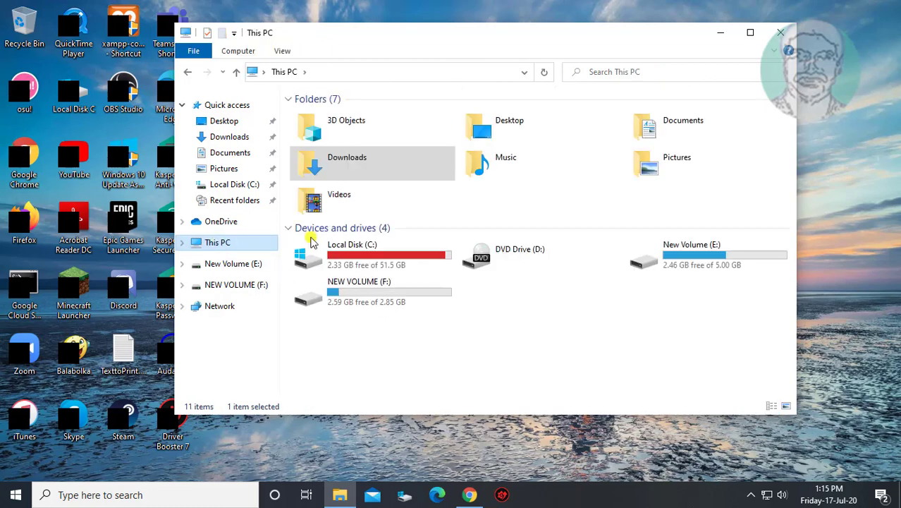
Navigate from Local Disk (C:) through the Windows folder into System32.
{"action": "double_click", "coordinate": [366, 246]}
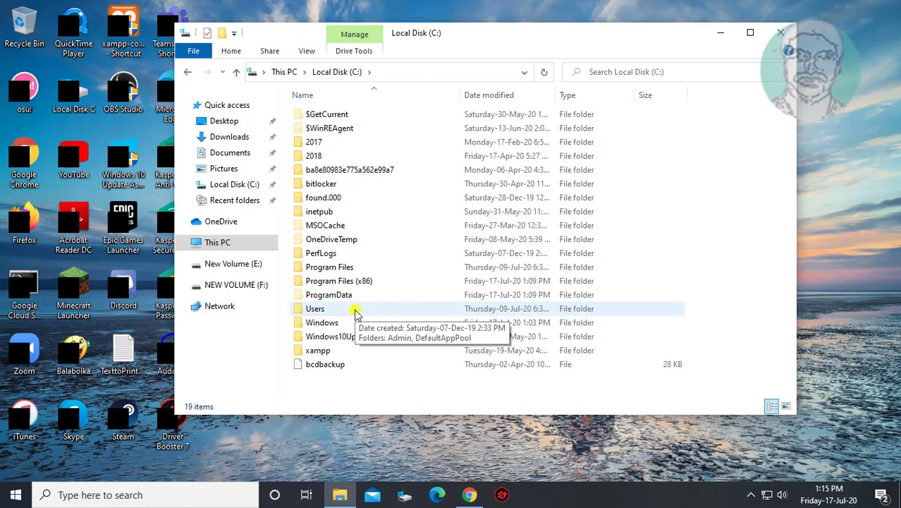
{"action": "double_click", "coordinate": [330, 322]}
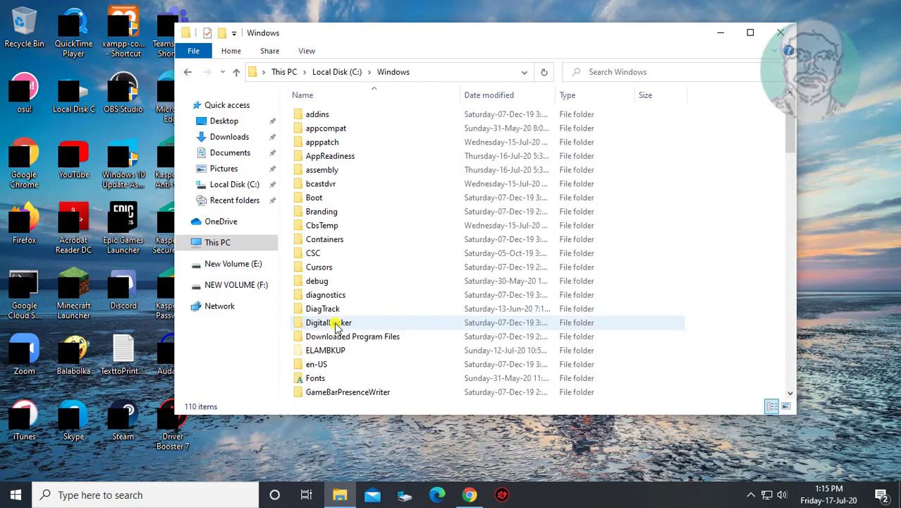
{"action": "scroll", "coordinate": [347, 286], "scroll_direction": "down", "scroll_amount": 1}
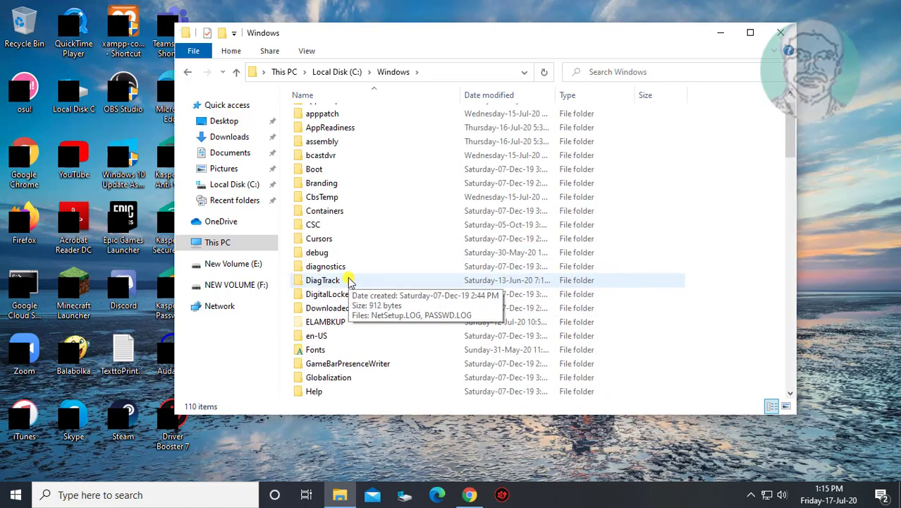
{"action": "scroll", "coordinate": [349, 283], "scroll_direction": "down", "scroll_amount": 4}
{"action": "scroll", "coordinate": [349, 282], "scroll_direction": "down", "scroll_amount": 10}
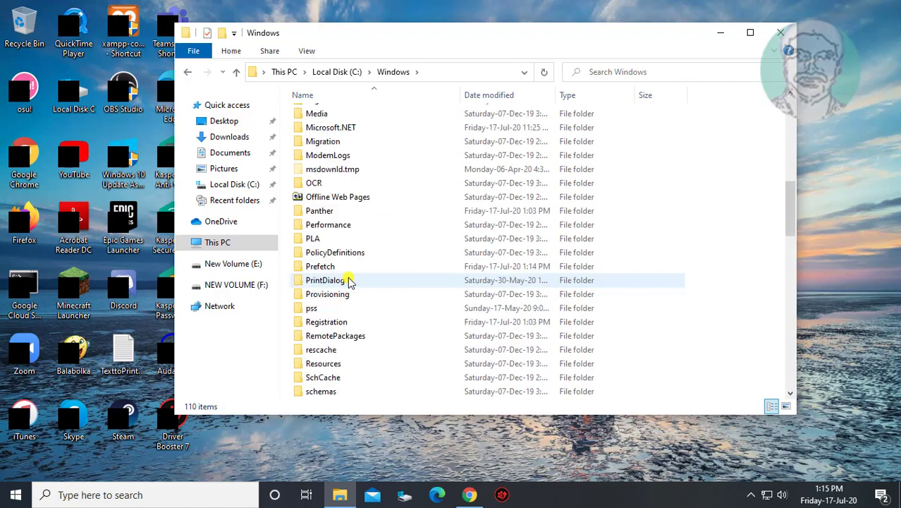
{"action": "scroll", "coordinate": [349, 282], "scroll_direction": "down", "scroll_amount": 4}
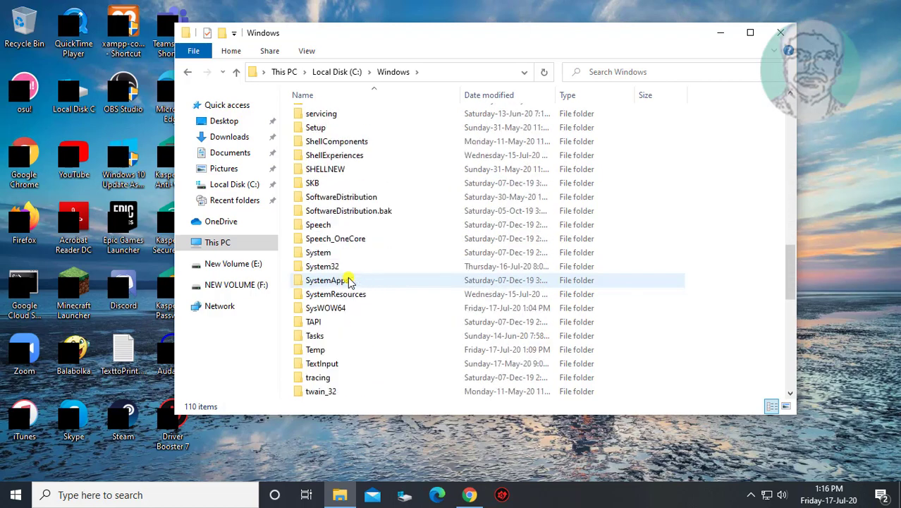
{"action": "double_click", "coordinate": [327, 265]}
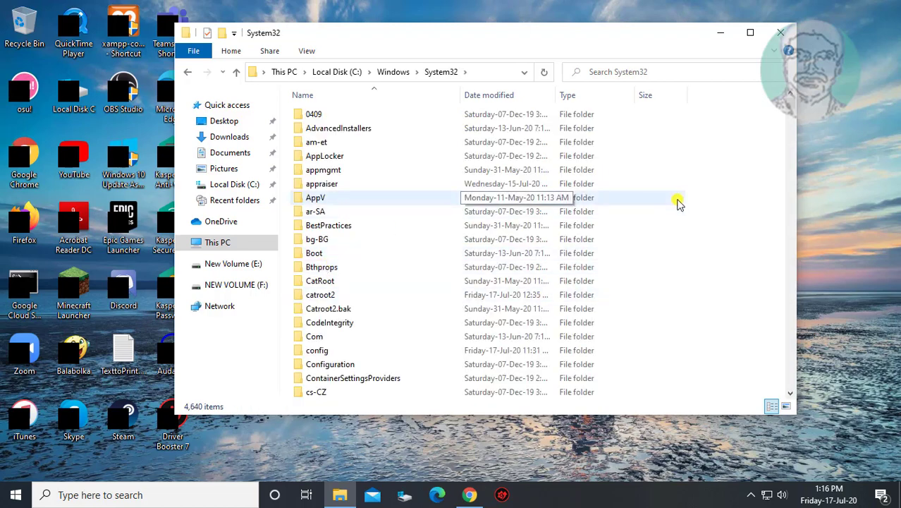
Paste vulkan-1-999-0-0-0.dll into System32 with administrator permission, then return to Windows.
{"action": "right_click", "coordinate": [651, 319]}
{"action": "left_click", "coordinate": [688, 393]}
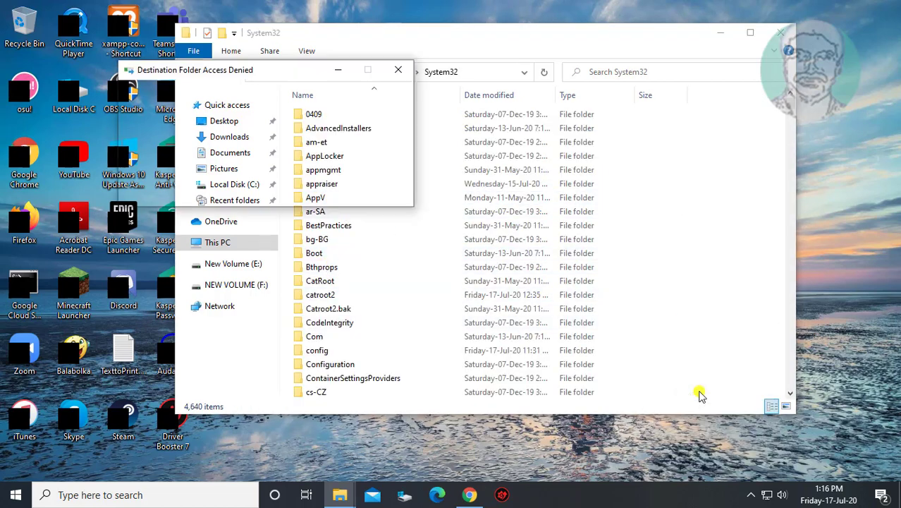
{"action": "left_click", "coordinate": [226, 159]}
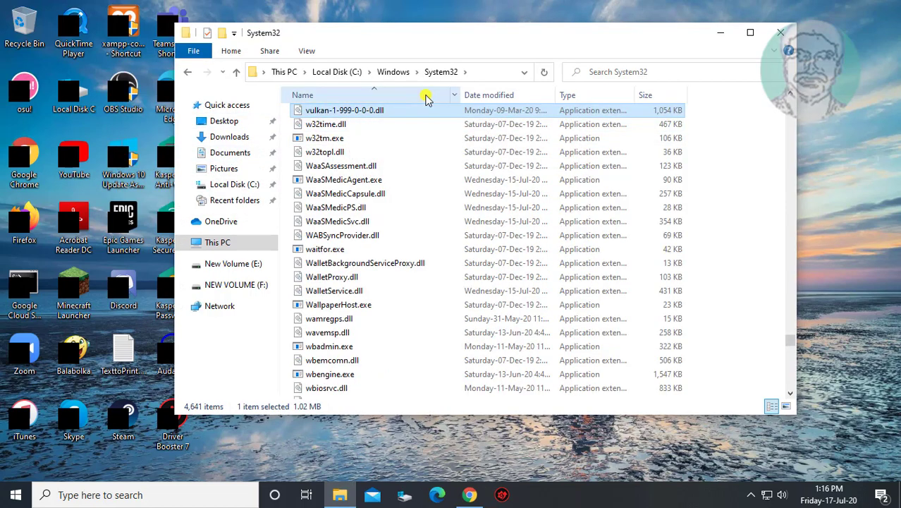
{"action": "left_click", "coordinate": [394, 72]}
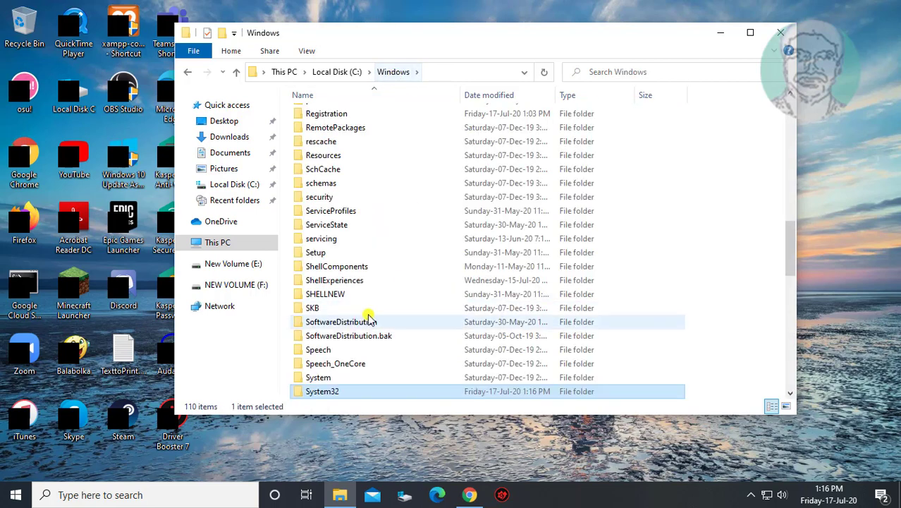
Paste vulkan-1-999-0-0-0.dll into C:\Windows\SysWOW64, granting administrator permission.
{"action": "scroll", "coordinate": [359, 317], "scroll_direction": "down", "scroll_amount": 2}
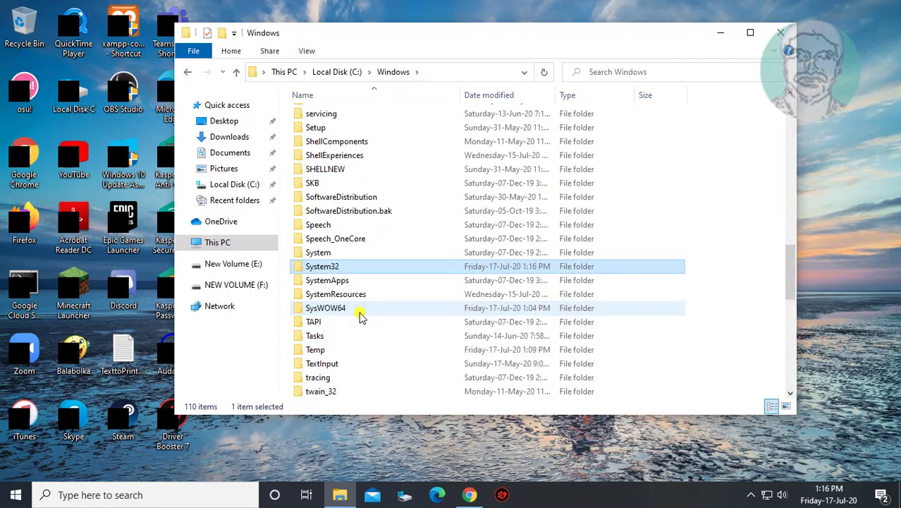
{"action": "double_click", "coordinate": [323, 308]}
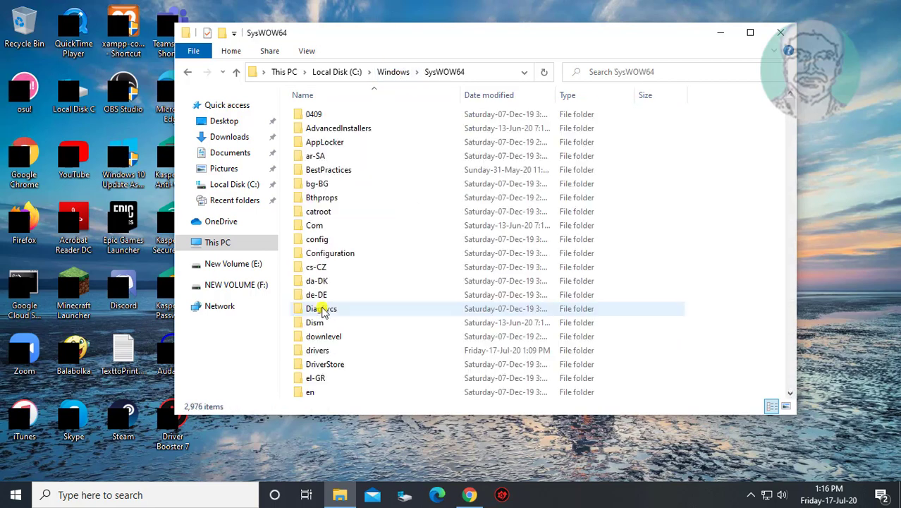
{"action": "right_click", "coordinate": [707, 285]}
{"action": "left_click", "coordinate": [738, 353]}
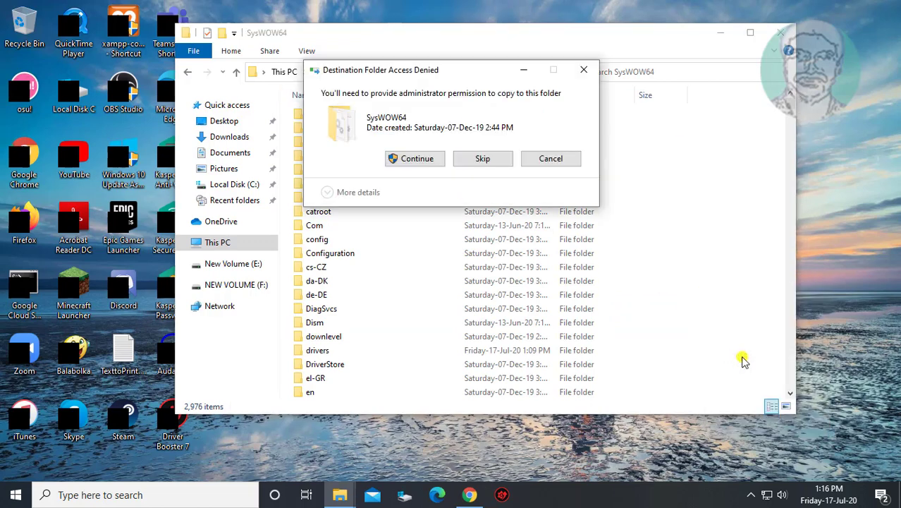
{"action": "left_click", "coordinate": [410, 159]}
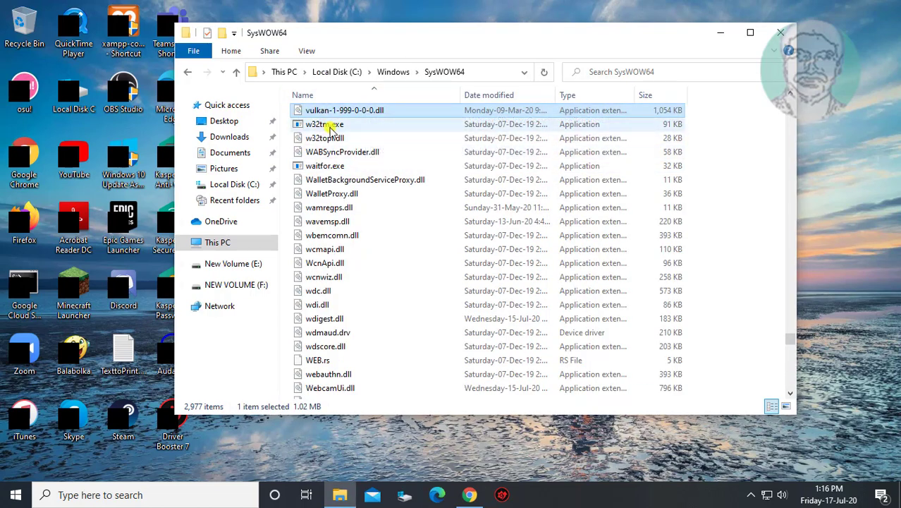
Close File Explorer and restart Windows from the Start menu's power options.
{"action": "left_click", "coordinate": [779, 35]}
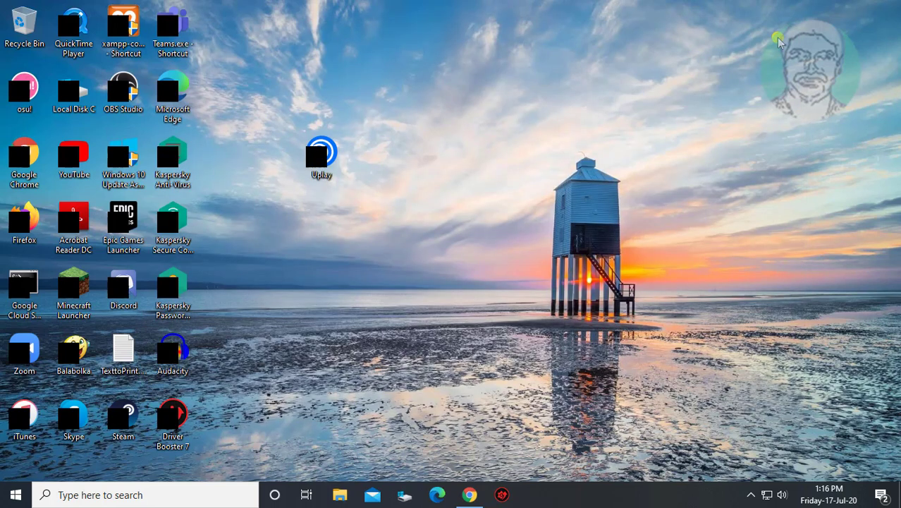
{"action": "left_click", "coordinate": [12, 497]}
{"action": "left_click", "coordinate": [16, 465]}
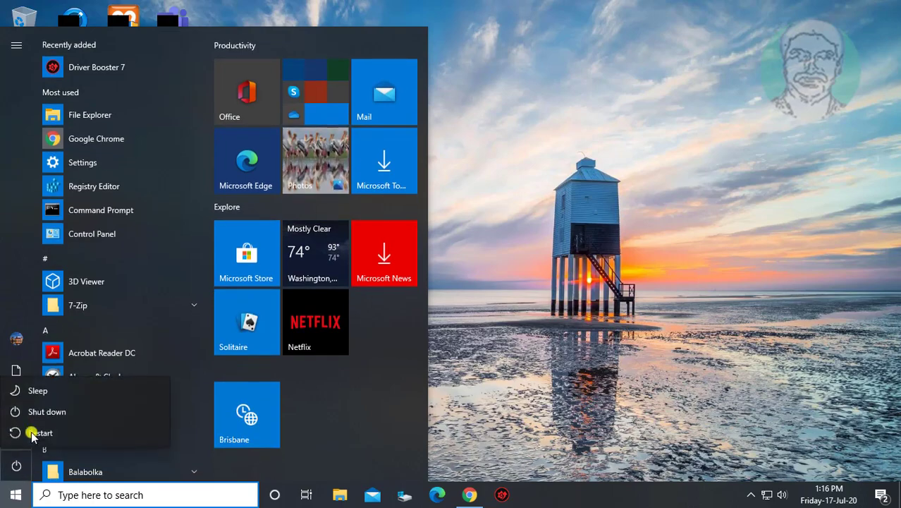
{"action": "left_click", "coordinate": [21, 429]}
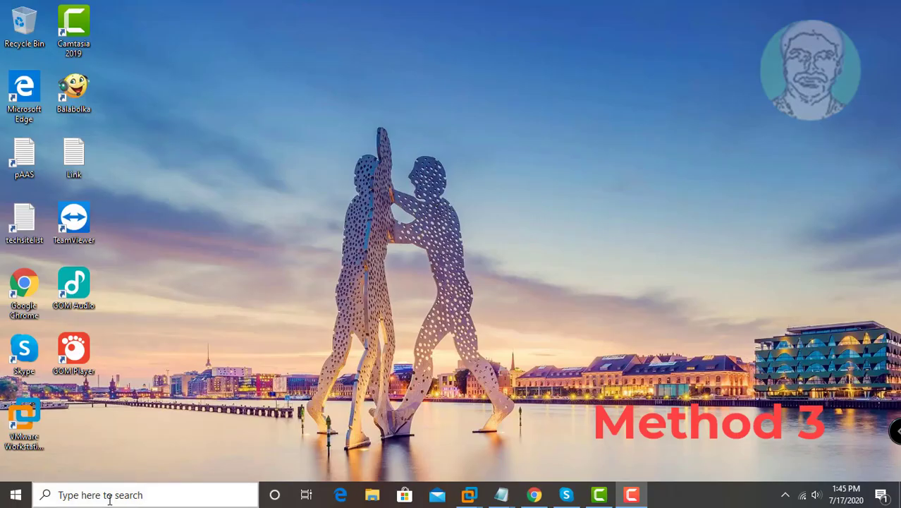
{"action": "left_click", "coordinate": [108, 494]}
{"action": "type", "text": "dev"}
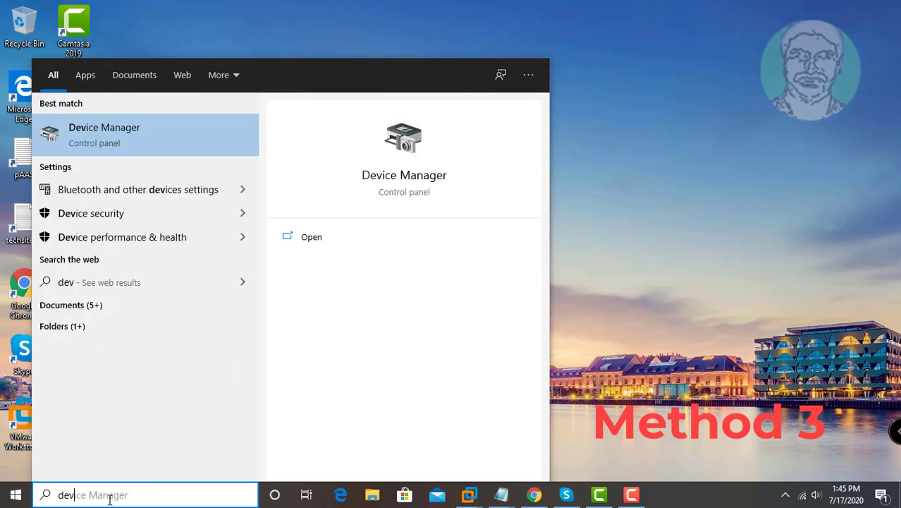
{"action": "type", "text": "ice"}
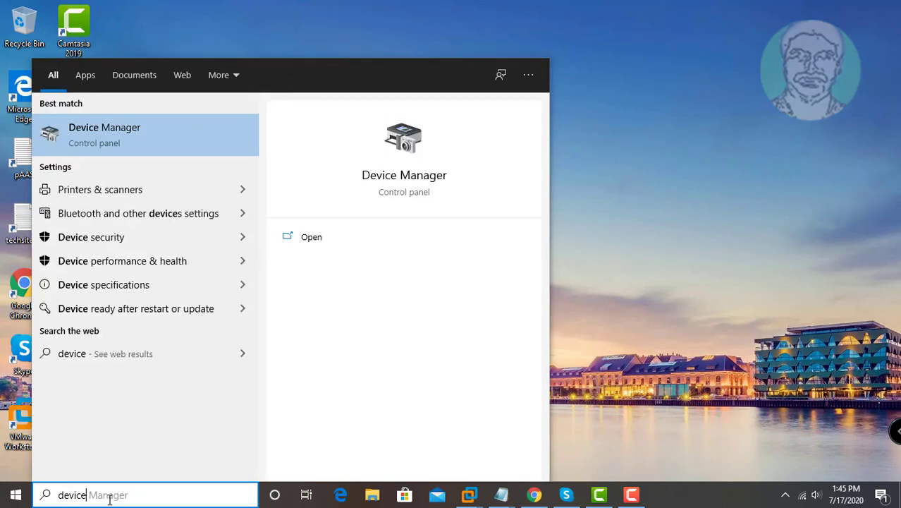
{"action": "type", "text": " manager"}
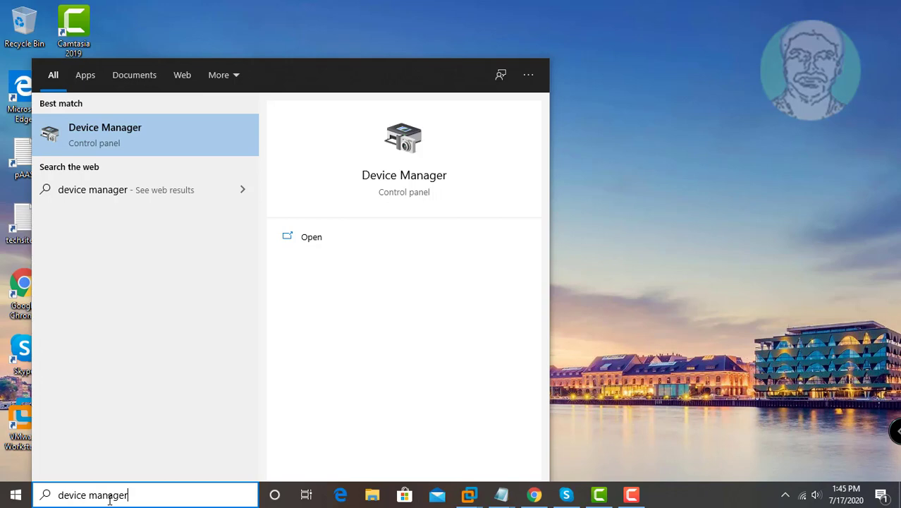
{"action": "left_click", "coordinate": [115, 132]}
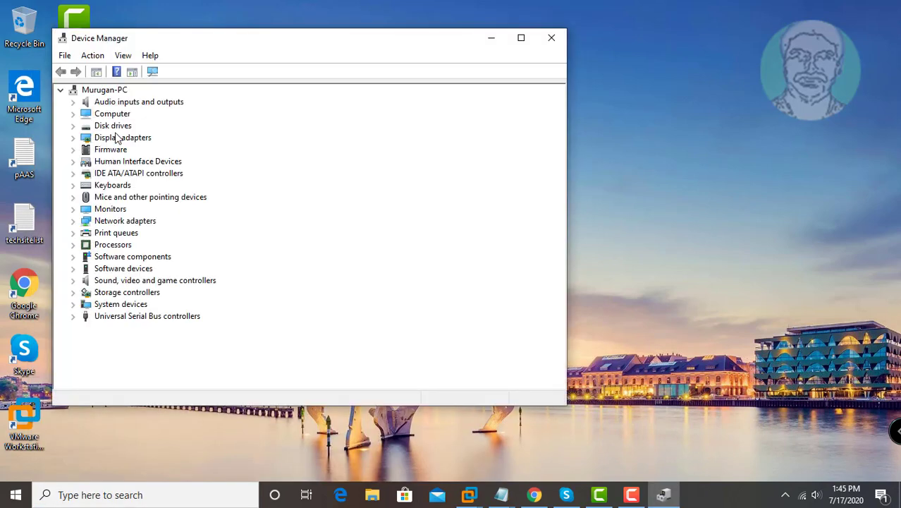
{"action": "left_click", "coordinate": [118, 137]}
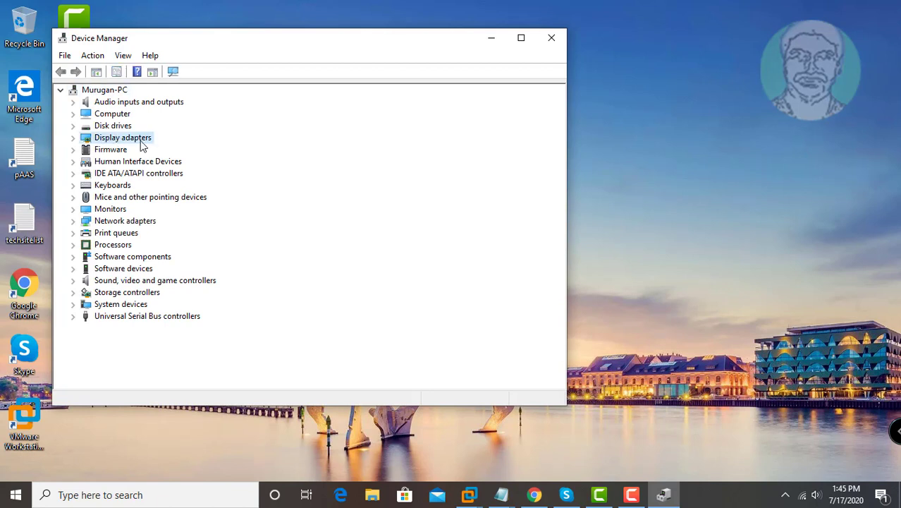
{"action": "left_click", "coordinate": [73, 138]}
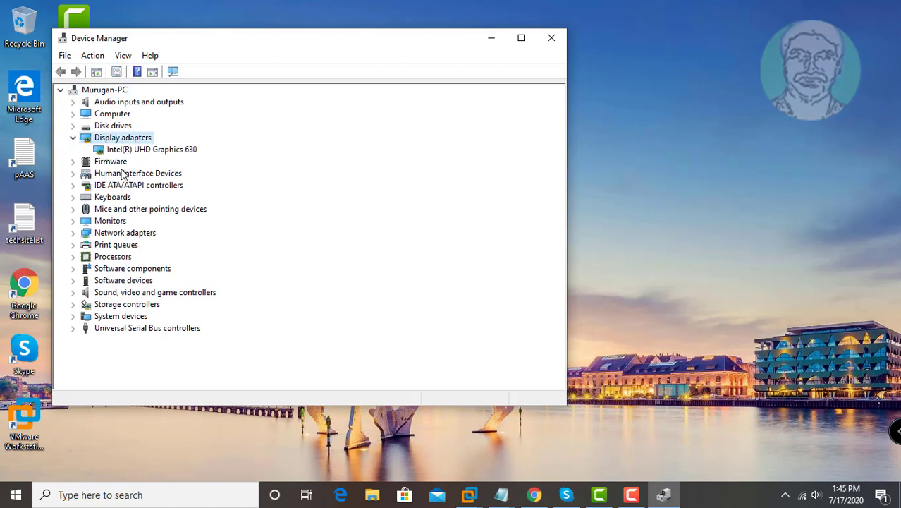
{"action": "left_click", "coordinate": [135, 149]}
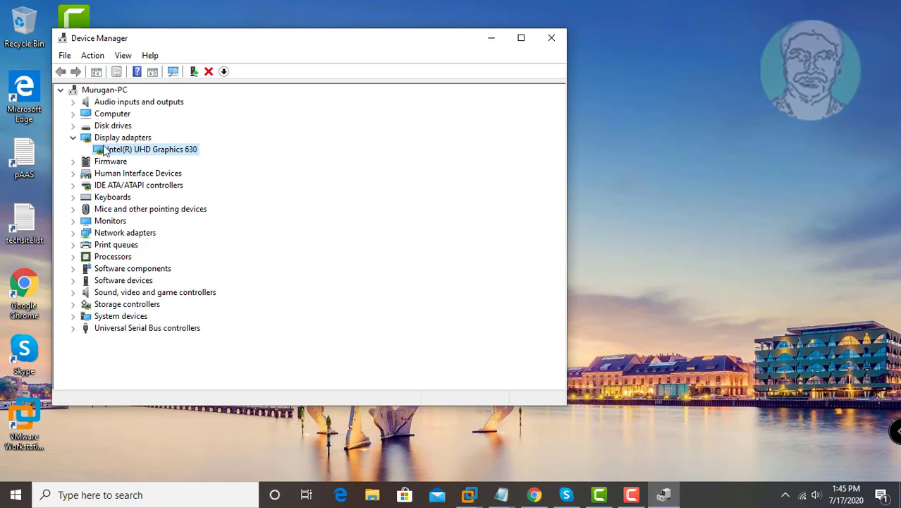
{"action": "right_click", "coordinate": [184, 151]}
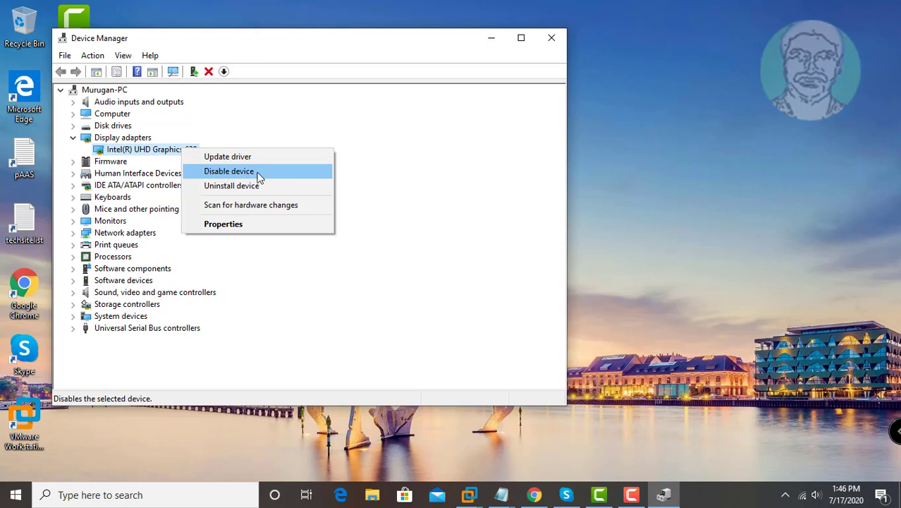
{"action": "left_click", "coordinate": [383, 183]}
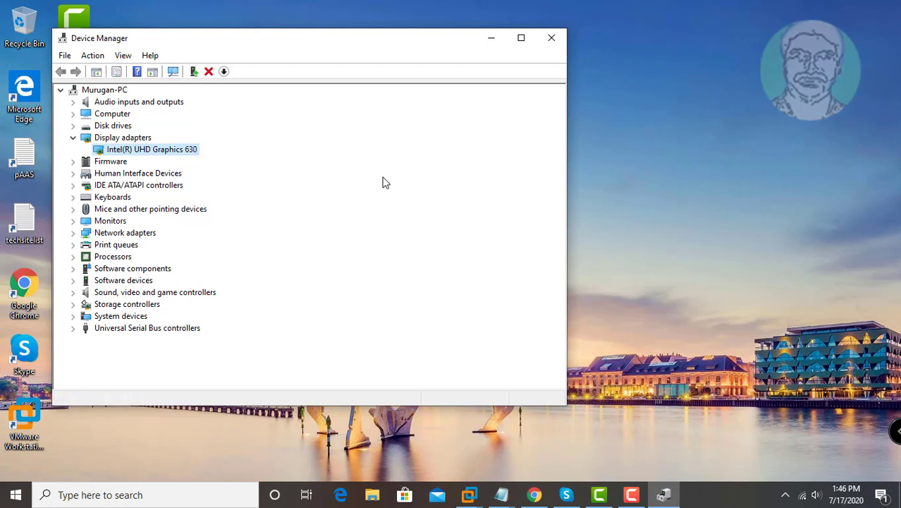
{"action": "left_click", "coordinate": [549, 40]}
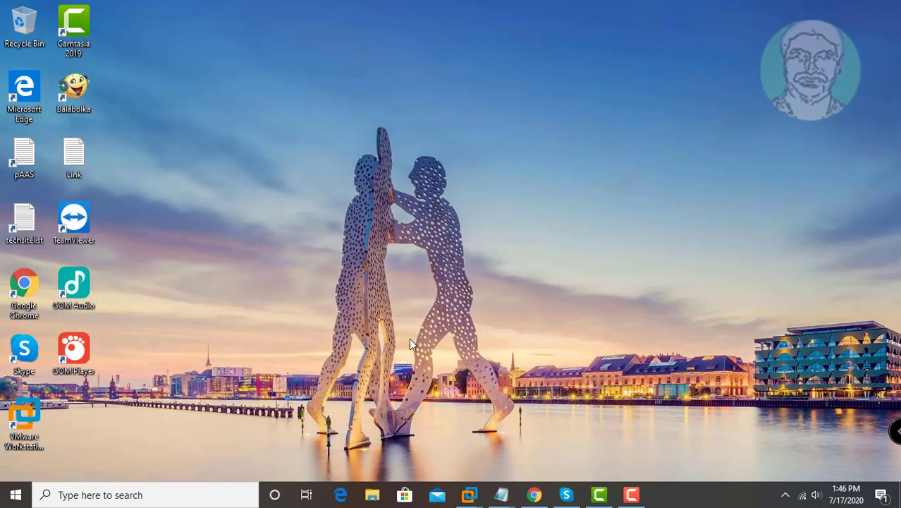